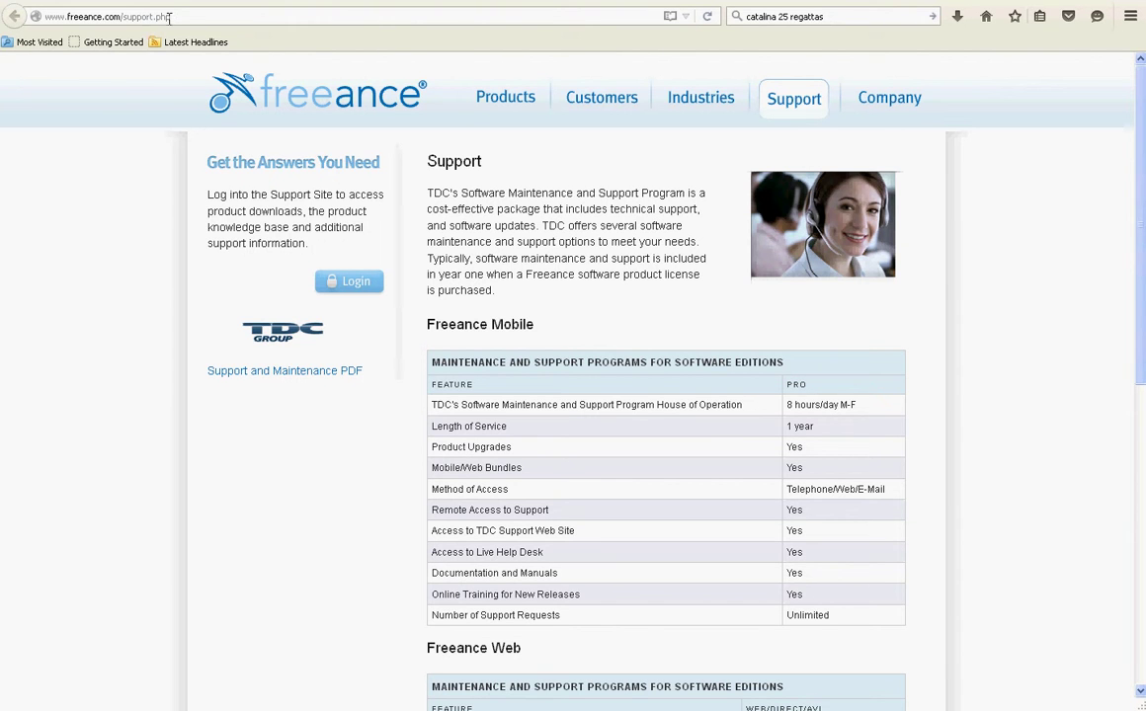
# - Load the Freeance support site address in Firefox, without the trailing slash
pyautogui.moveTo(172, 16); pyautogui.dragTo(26, 16)
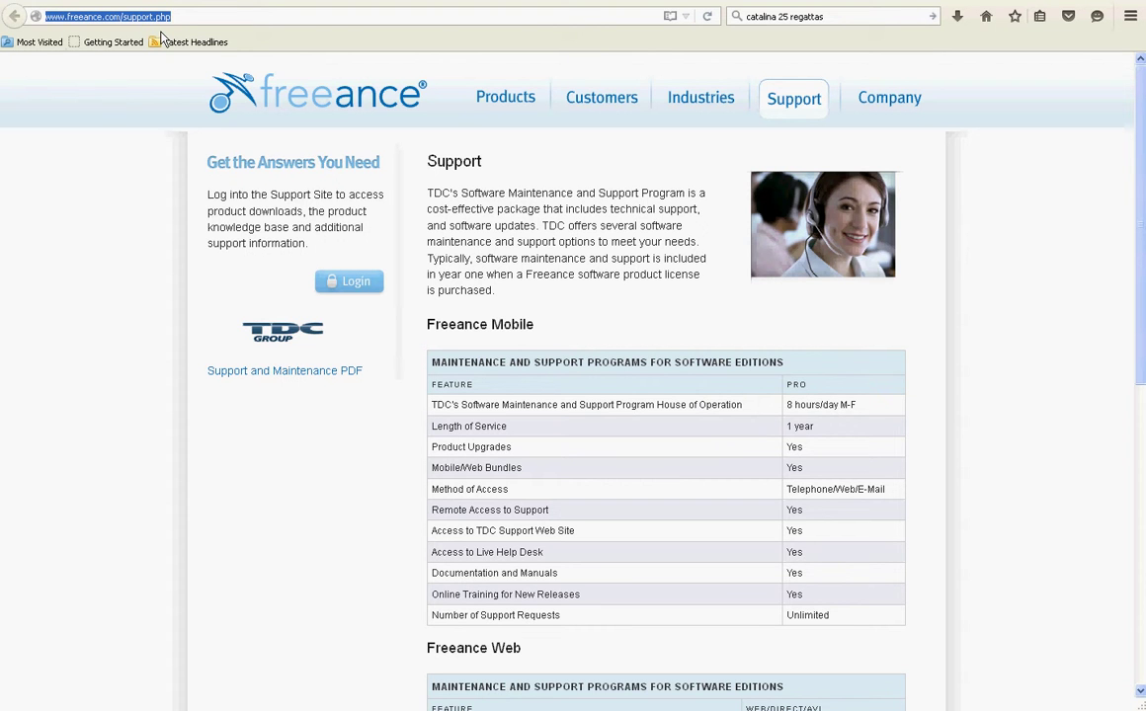
pyautogui.write('suu')
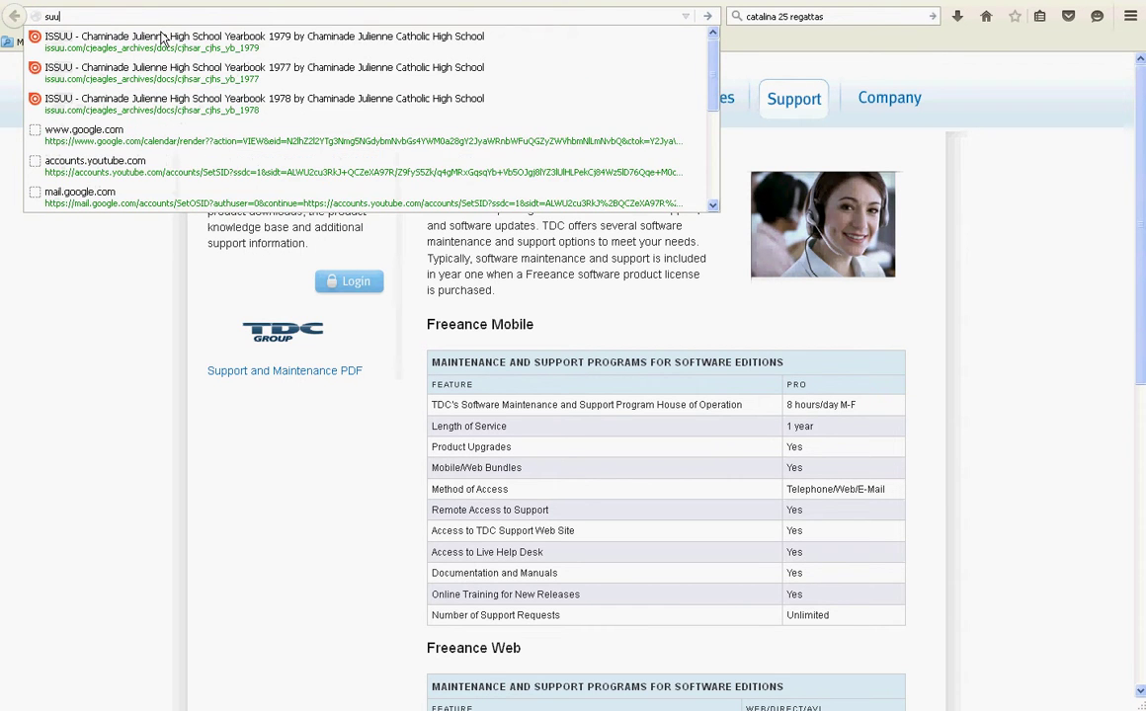
pyautogui.press('BackSpace')
pyautogui.write('pport.freeance.com/')
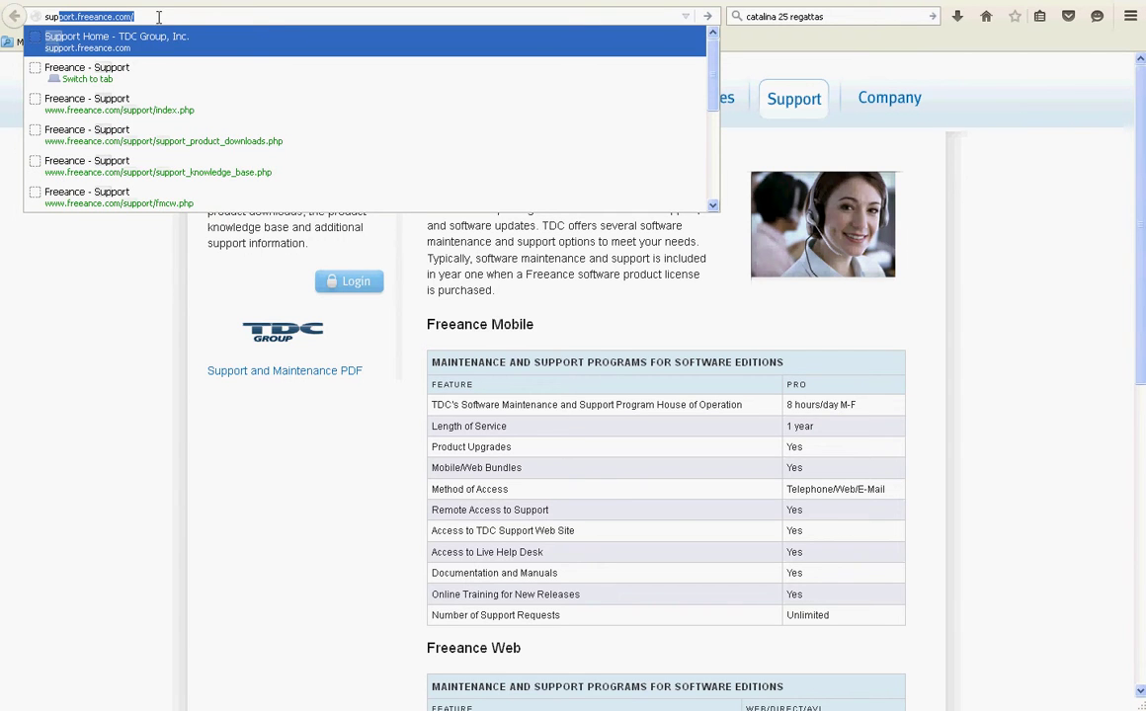
pyautogui.click(148, 16)
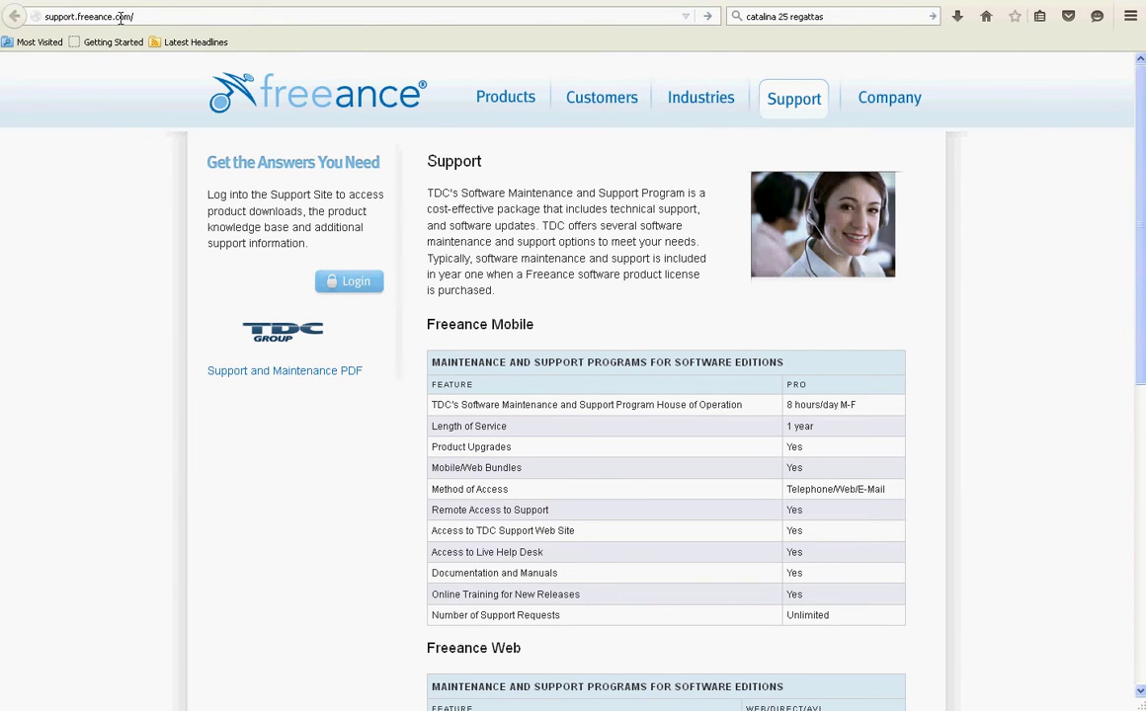
pyautogui.click(121, 15)
pyautogui.press('End')
pyautogui.press('BackSpace')
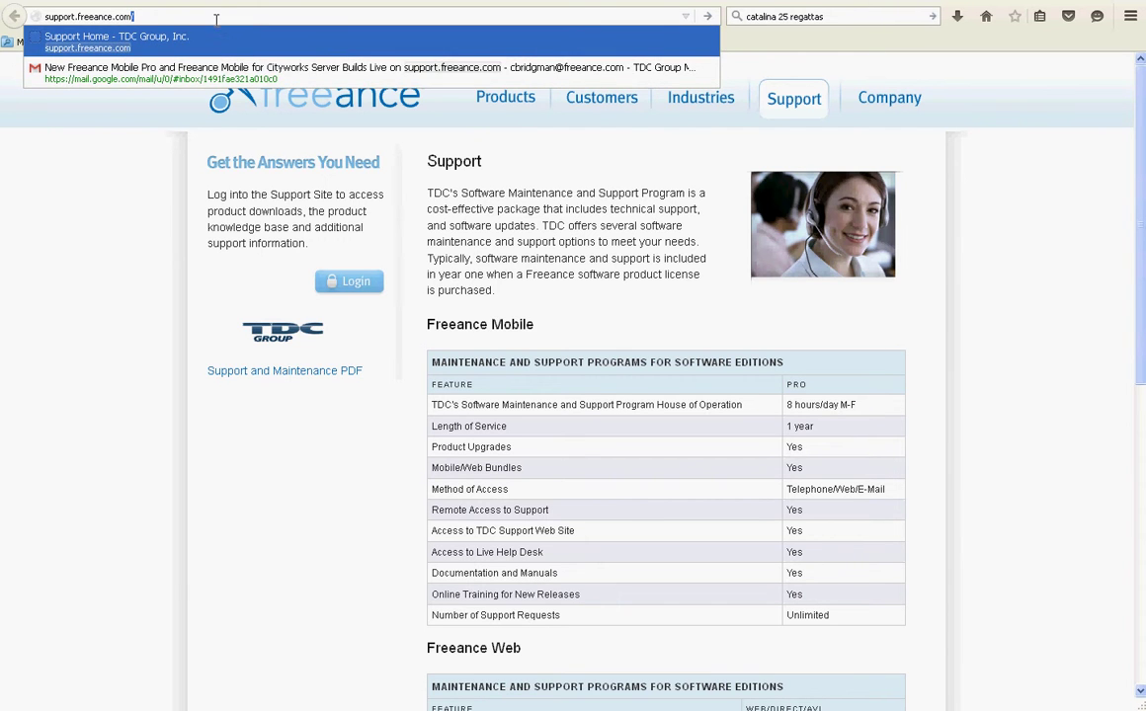
pyautogui.click(708, 16)
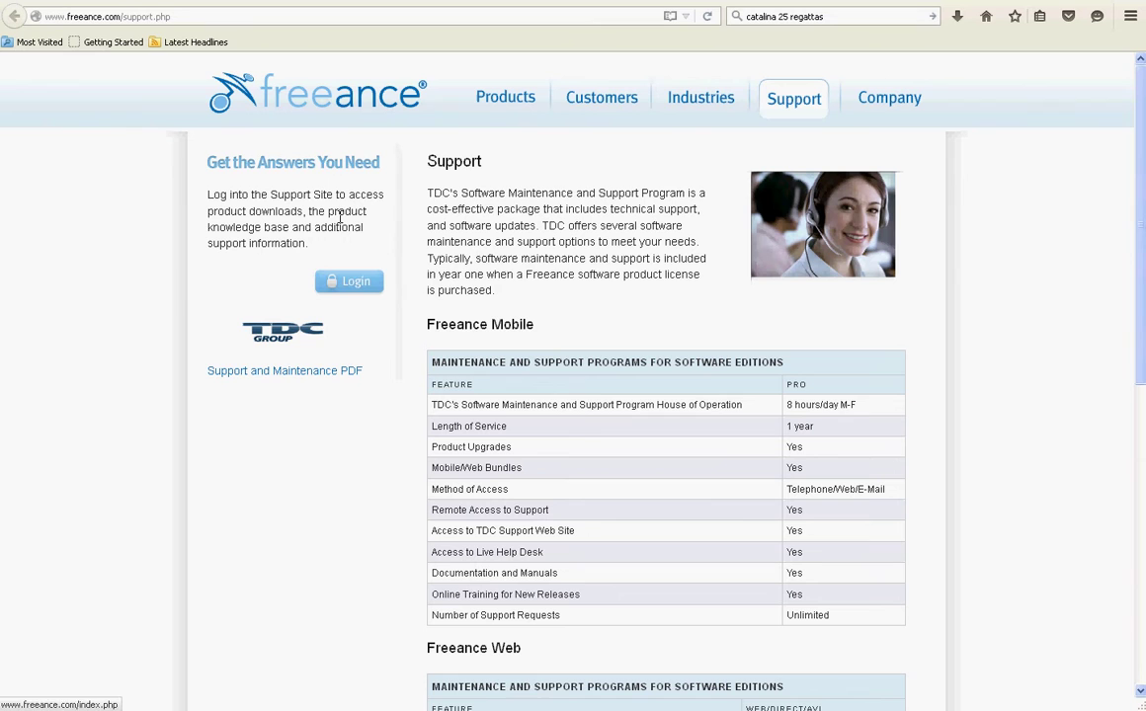
# - Log in with the saved username and the support password, re-entering the password when prompted
pyautogui.click(354, 286)
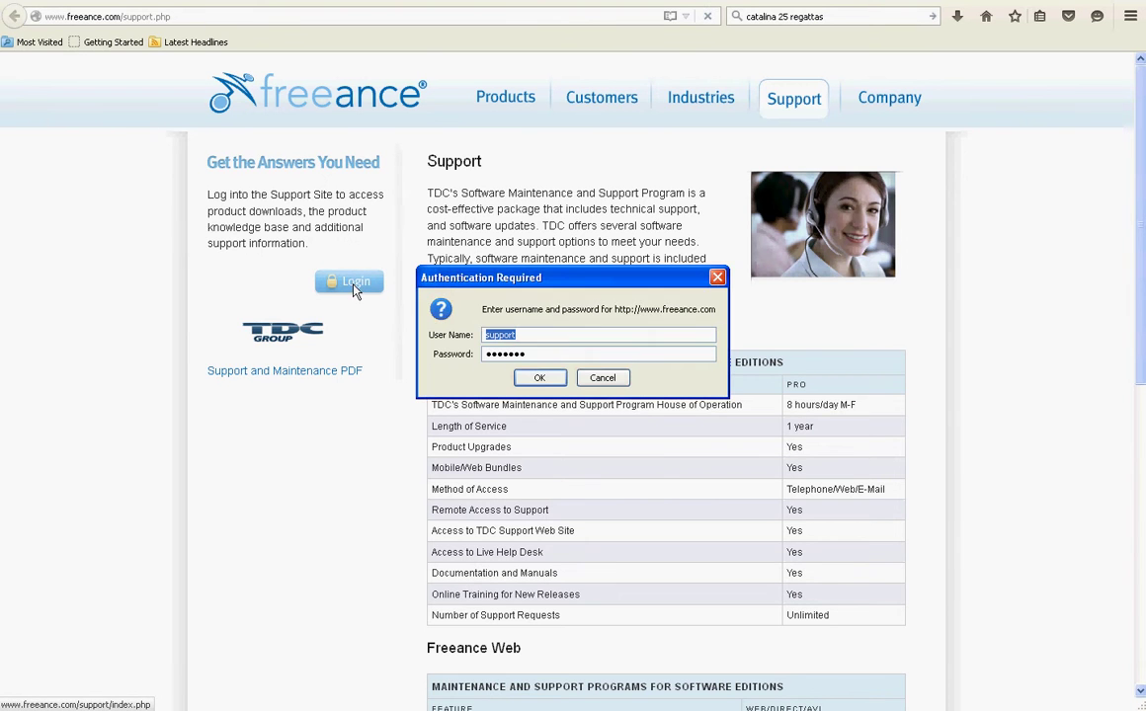
pyautogui.click(547, 336)
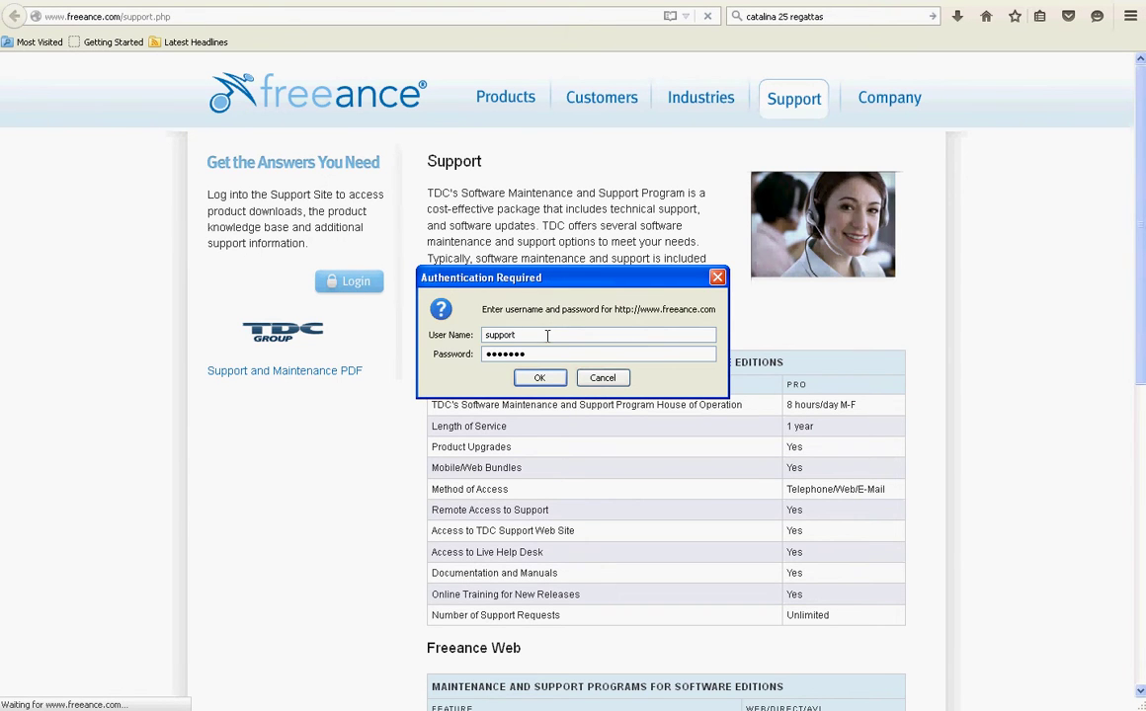
pyautogui.press('Tab')
pyautogui.click(537, 380)
pyautogui.press('Tab')
pyautogui.click(538, 379)
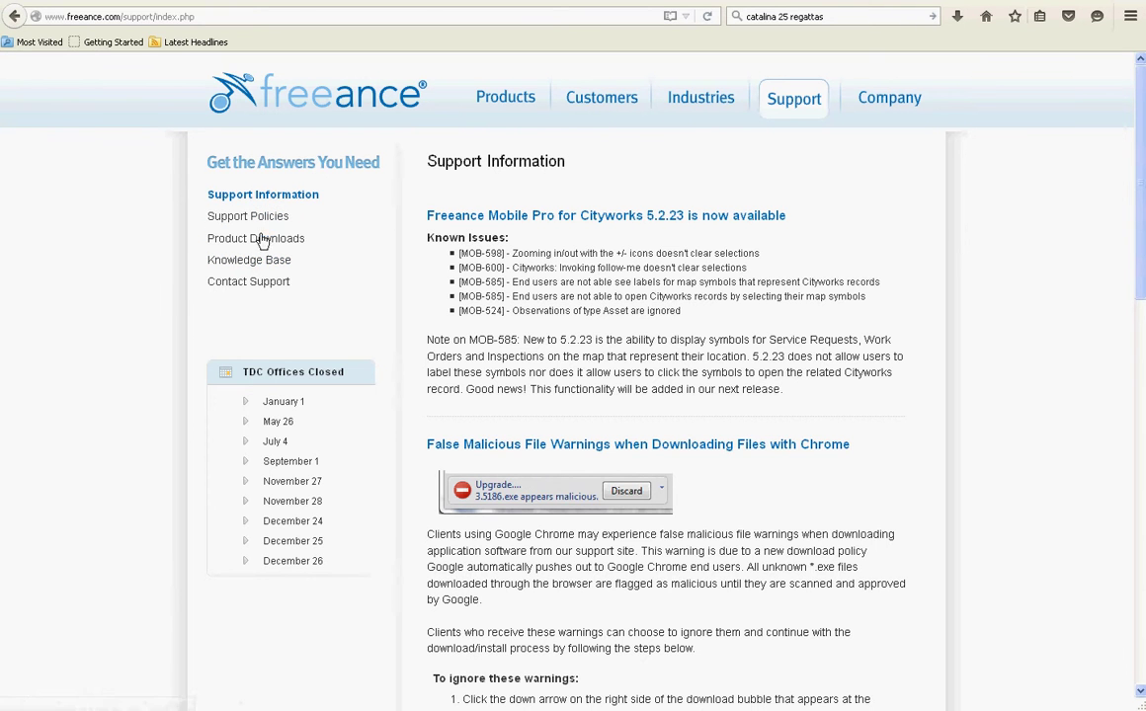
# - From Product Downloads, save the Freeance Mobile 5.4.0 upgrade installer
pyautogui.click(259, 243)
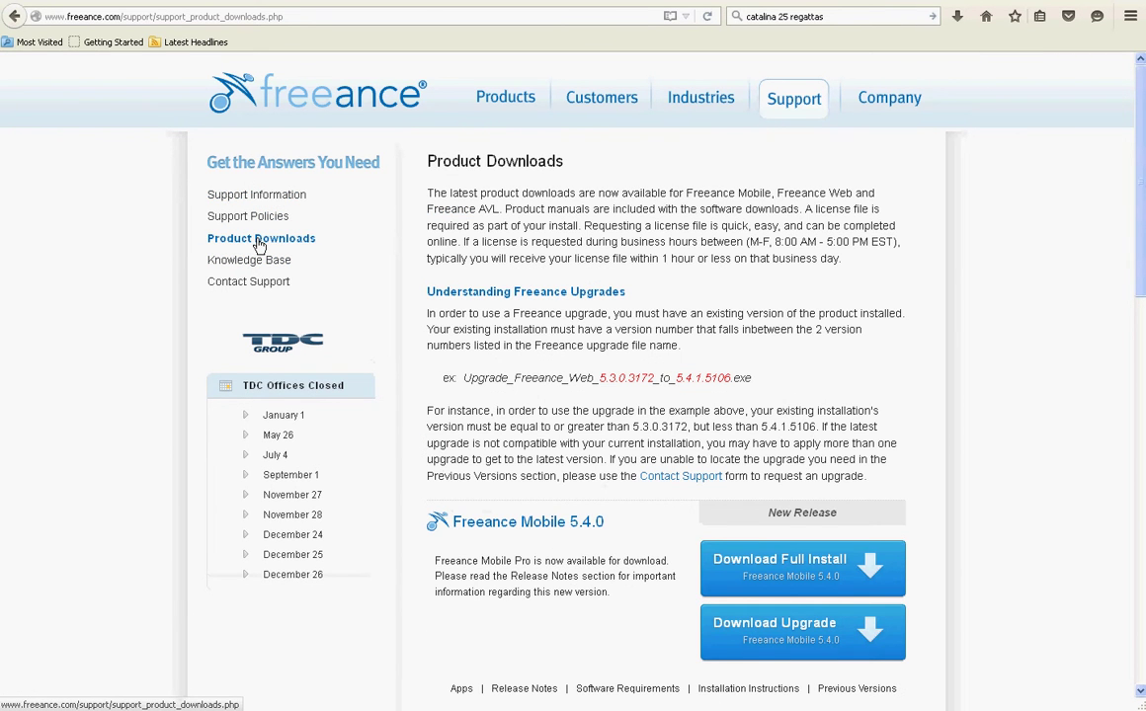
pyautogui.scroll(-5, 1140, 282)
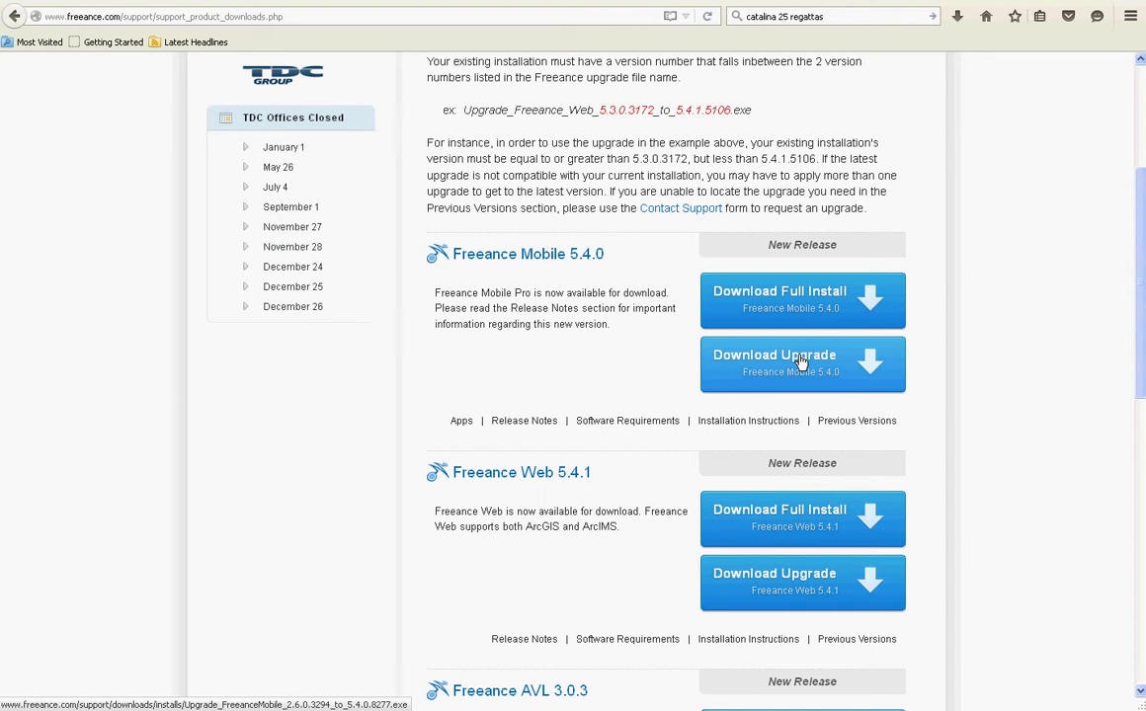
pyautogui.click(802, 362)
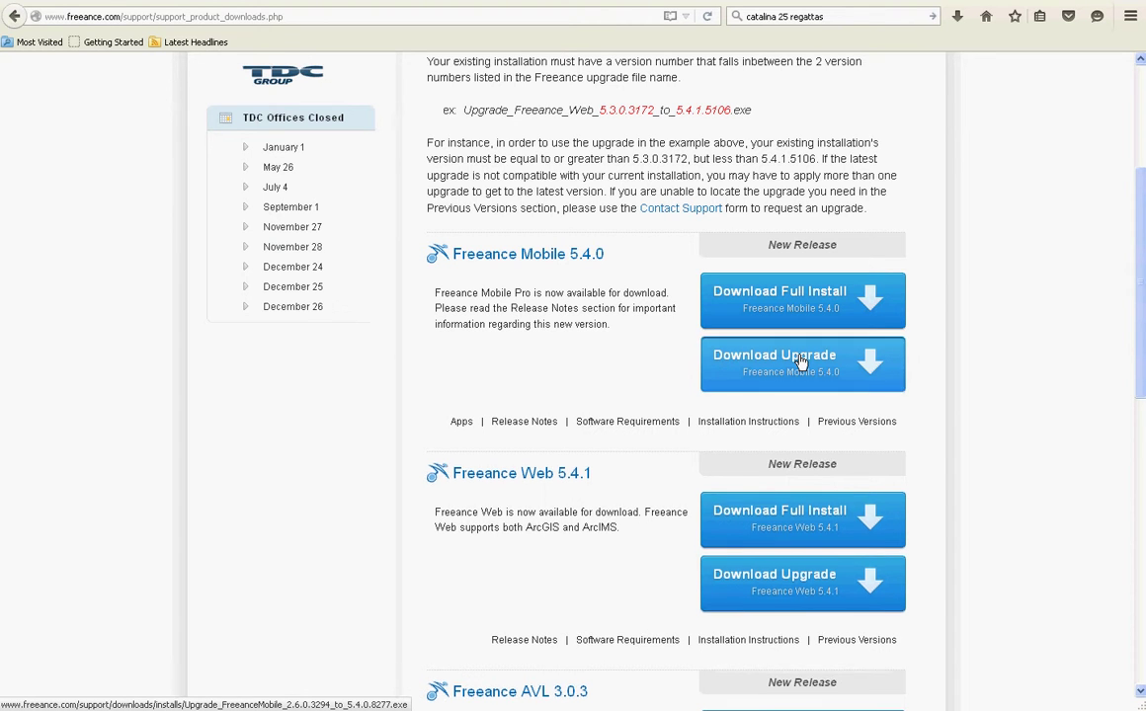
pyautogui.click(497, 494)
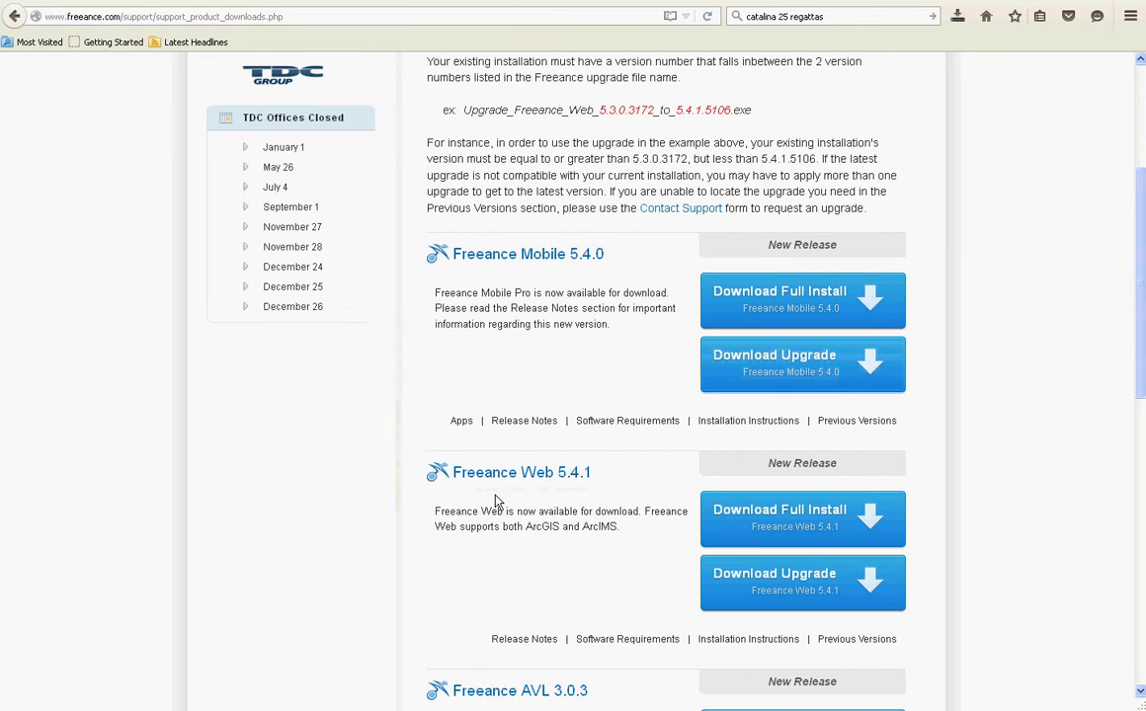
# - Save the Freeance for Cityworks 5.4.0 upgrade installer, Upgrade_FreeanceCityworks_5.4.0.8264.exe
pyautogui.moveTo(1142, 307); pyautogui.dragTo(1038, 586)
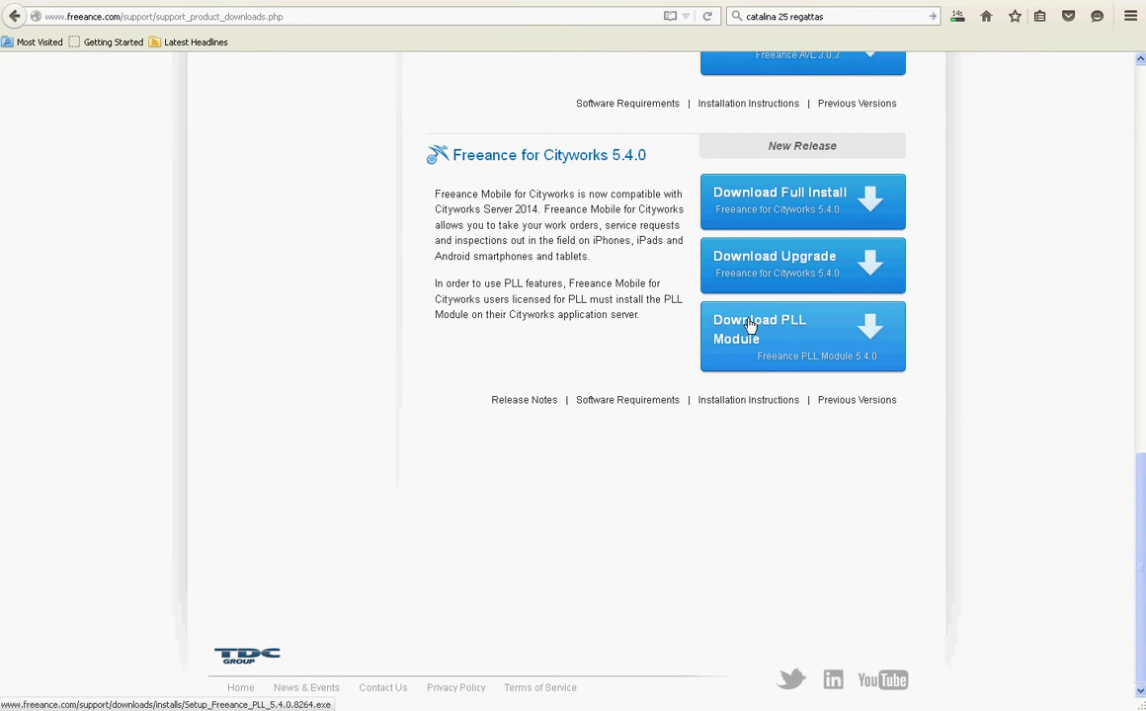
pyautogui.click(788, 263)
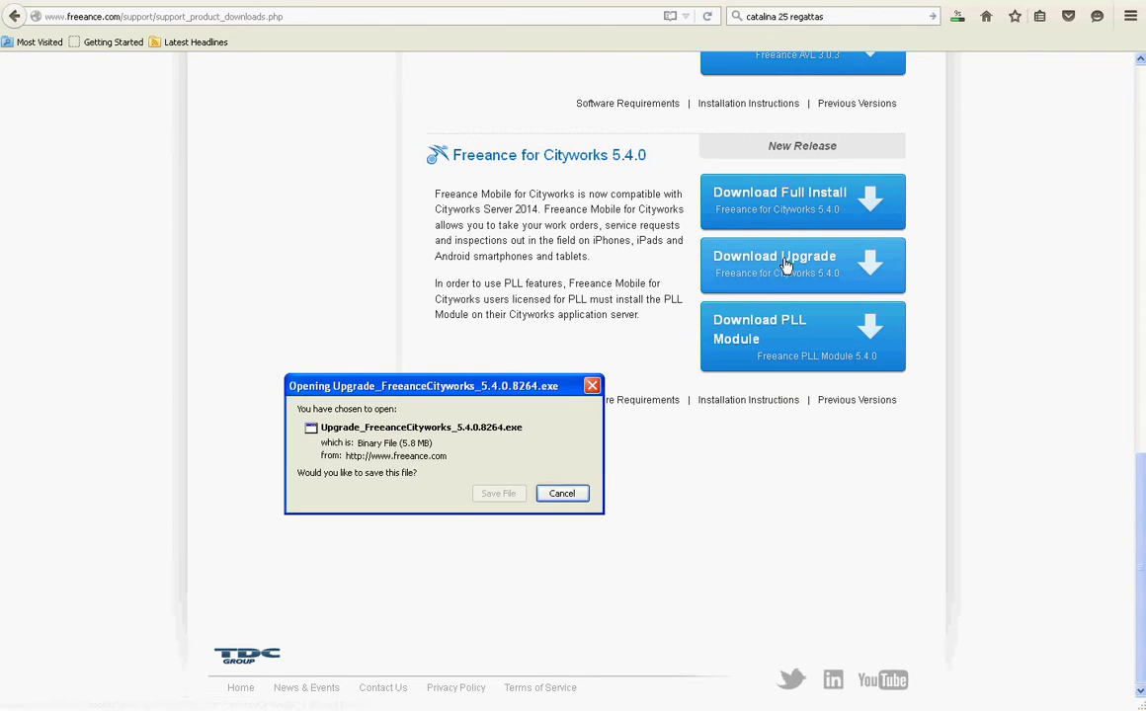
pyautogui.click(499, 494)
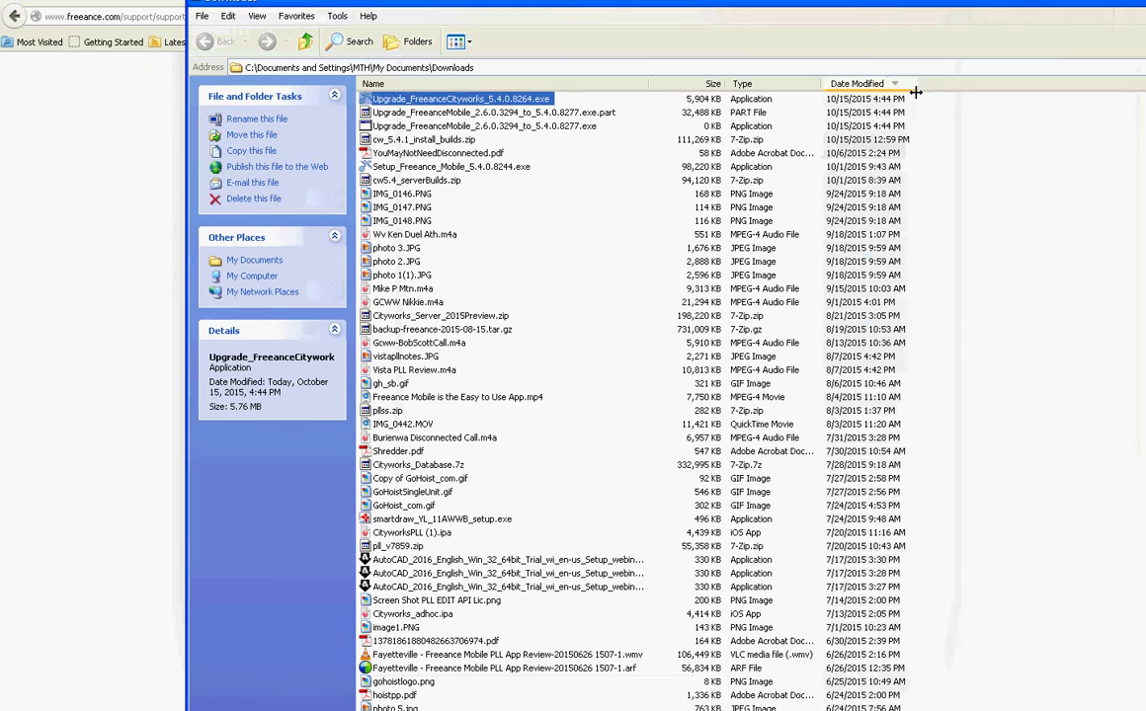
# - Select Upgrade_FreeanceMobile_2.6.0.3294_to_5.4.0.8277.exe alone in the Downloads folder
pyautogui.click(456, 113)
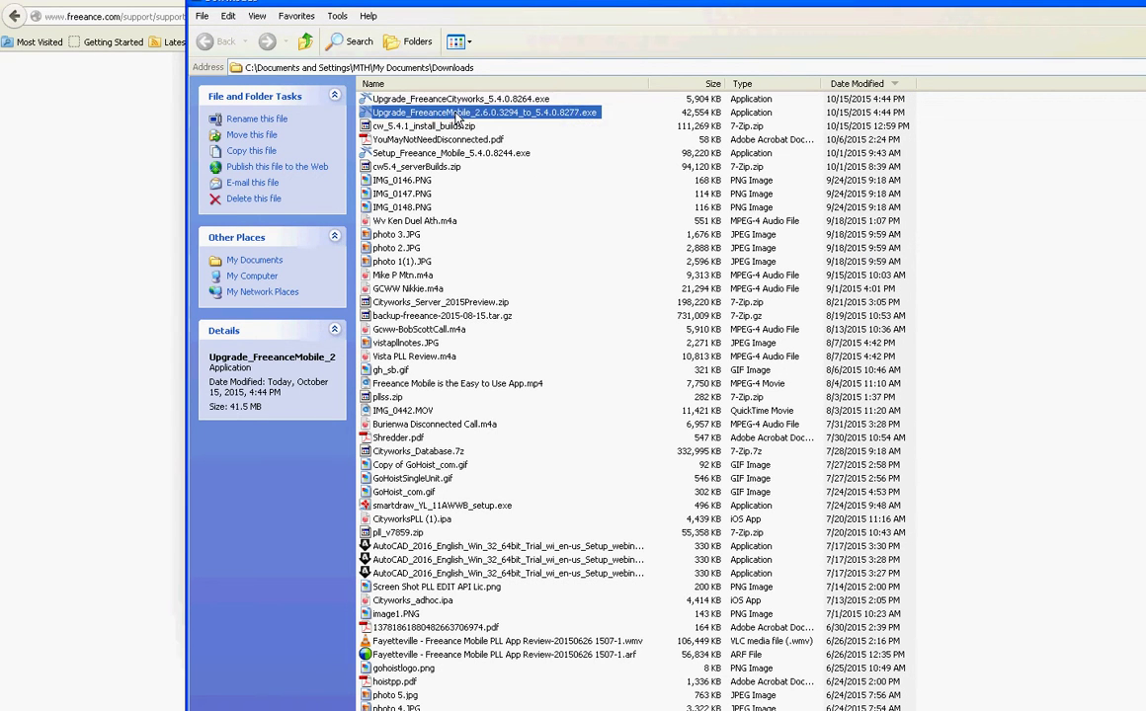
pyautogui.click(455, 99)
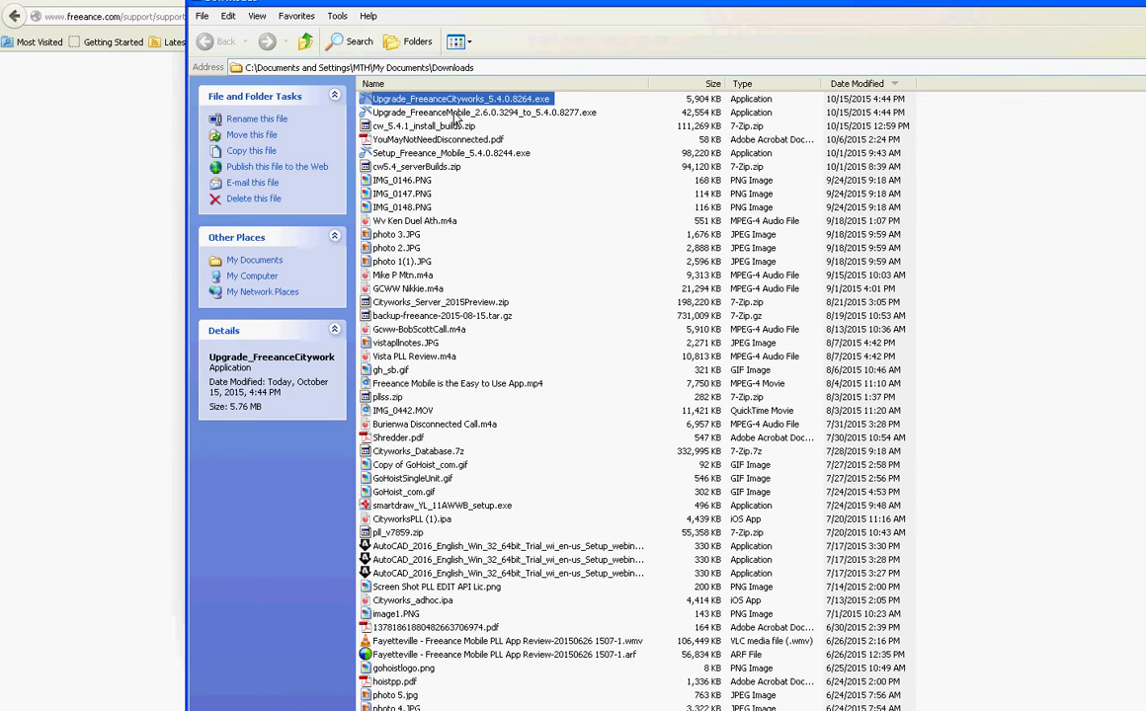
pyautogui.keyDown('shift'); pyautogui.click(456, 113); pyautogui.keyUp('shift')
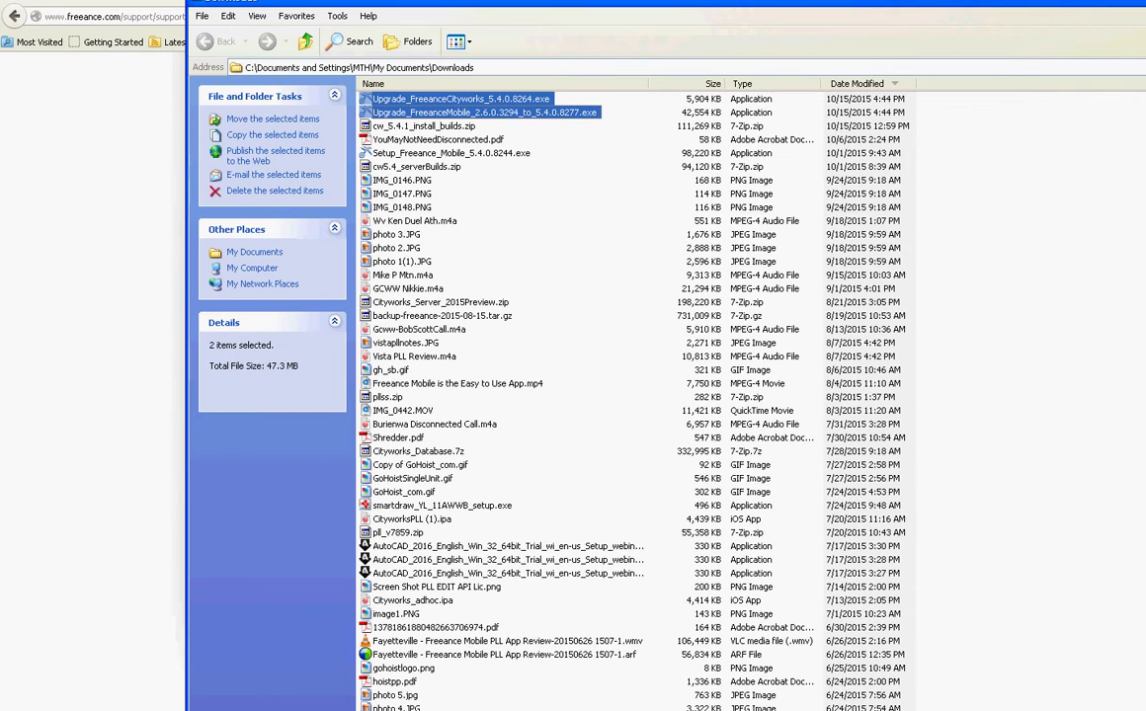
pyautogui.moveTo(1070, 1); pyautogui.dragTo(978, 9)
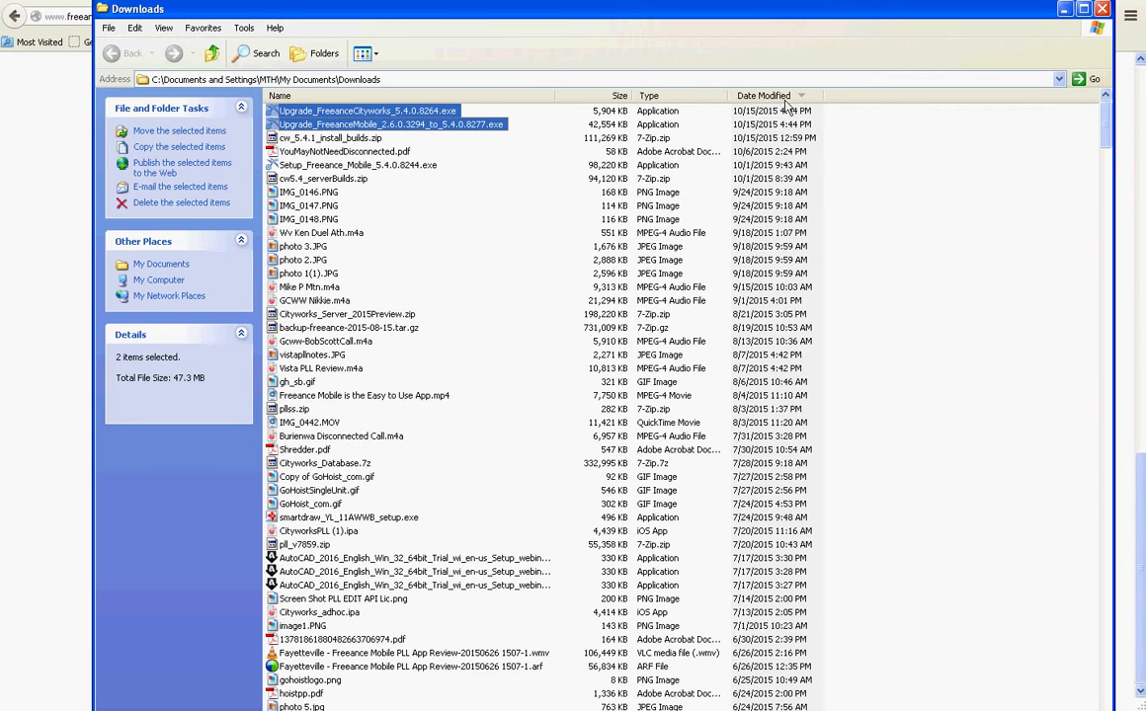
pyautogui.click(452, 126)
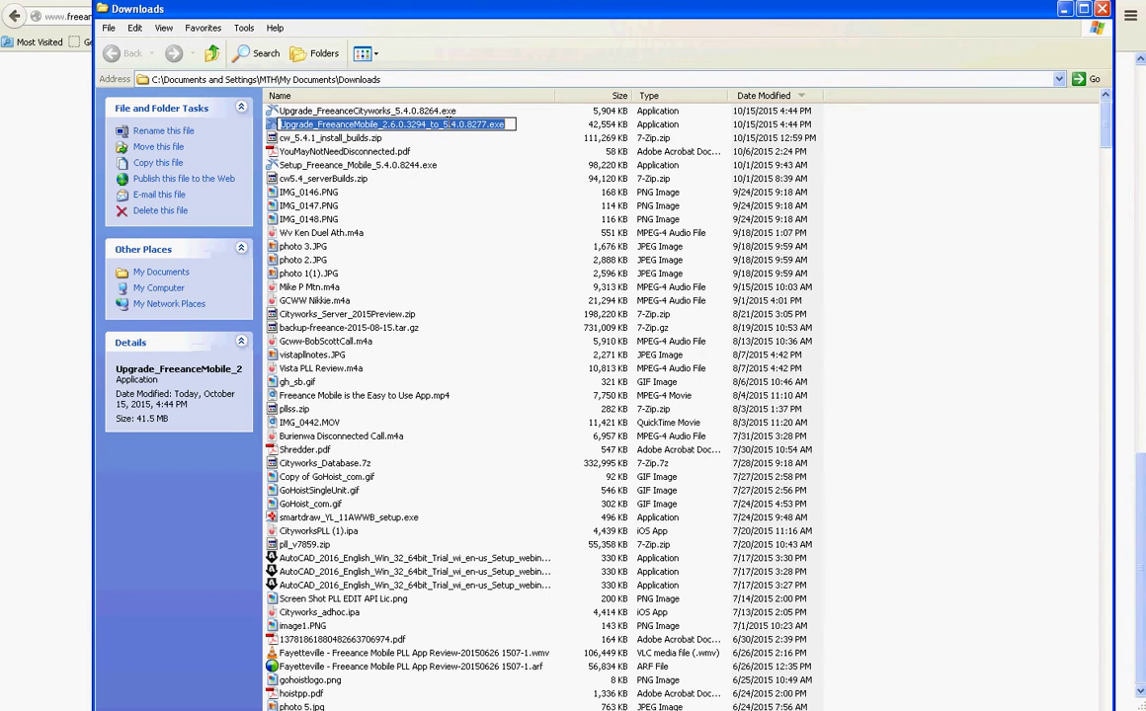
# - Run the FreeanceMobile upgrade installer, allowing it and confirming the update to 5.4.0.8277
pyautogui.click(537, 128)
pyautogui.doubleClick(445, 124)
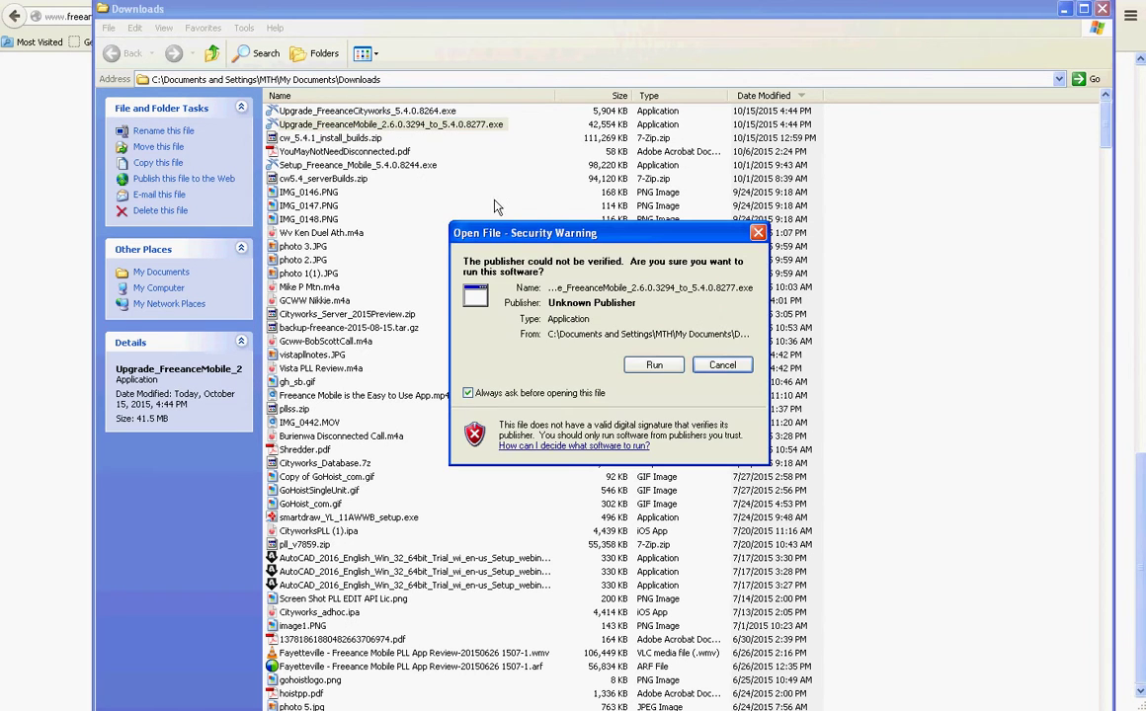
pyautogui.click(656, 365)
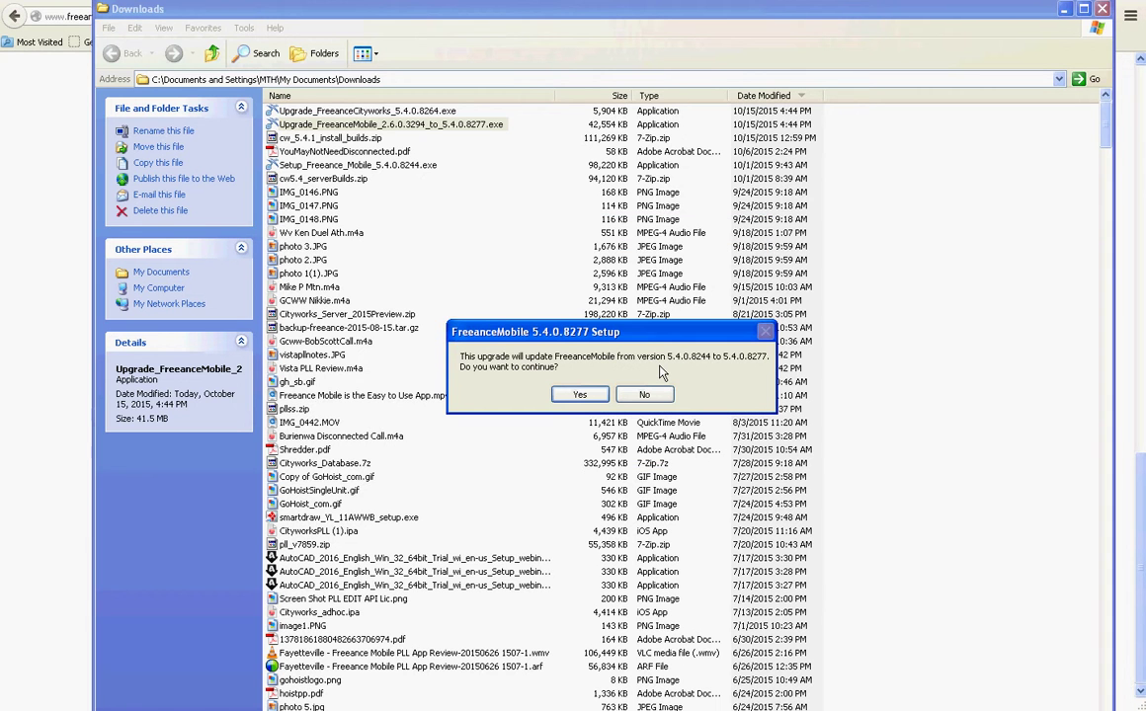
pyautogui.click(598, 396)
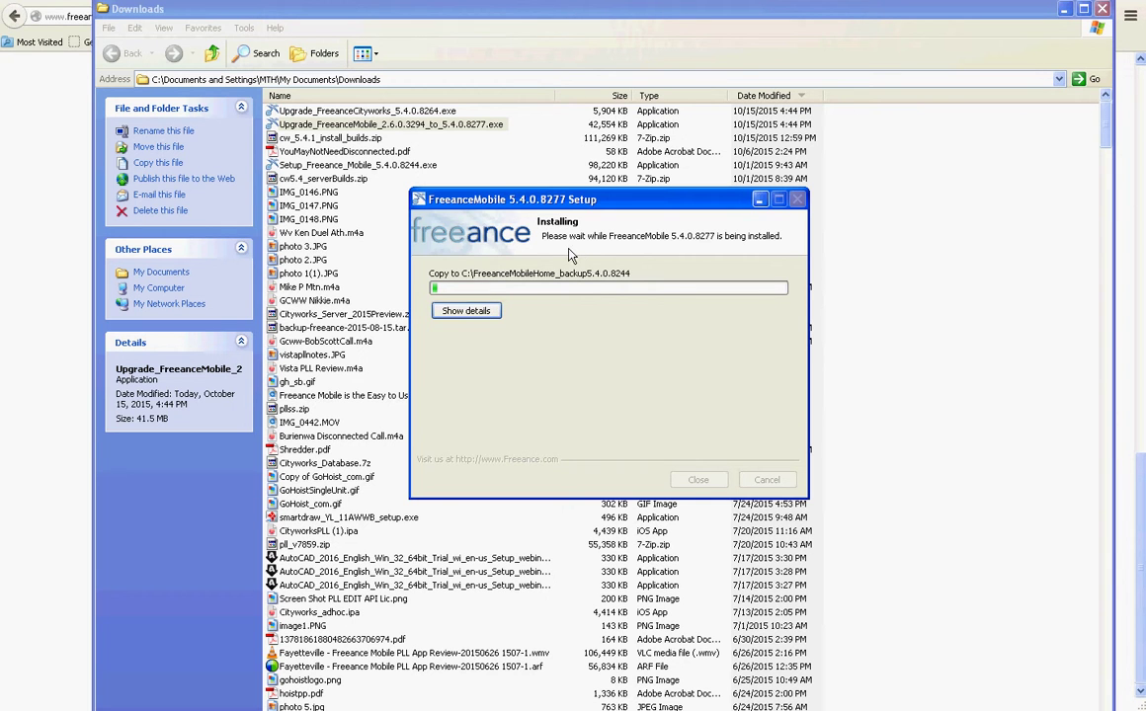
pyautogui.click(413, 113)
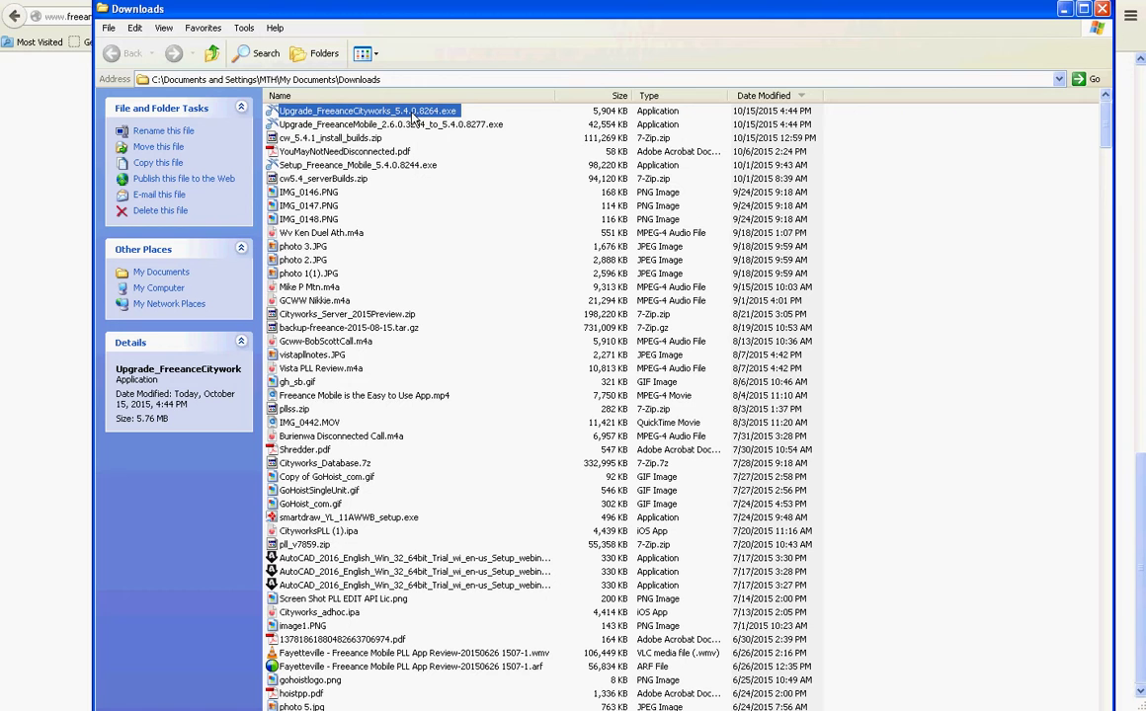
# - Run Upgrade_FreeanceCityworks_5.4.0.8264.exe, minimize its setup window, and switch back to Firefox
pyautogui.doubleClick(413, 113)
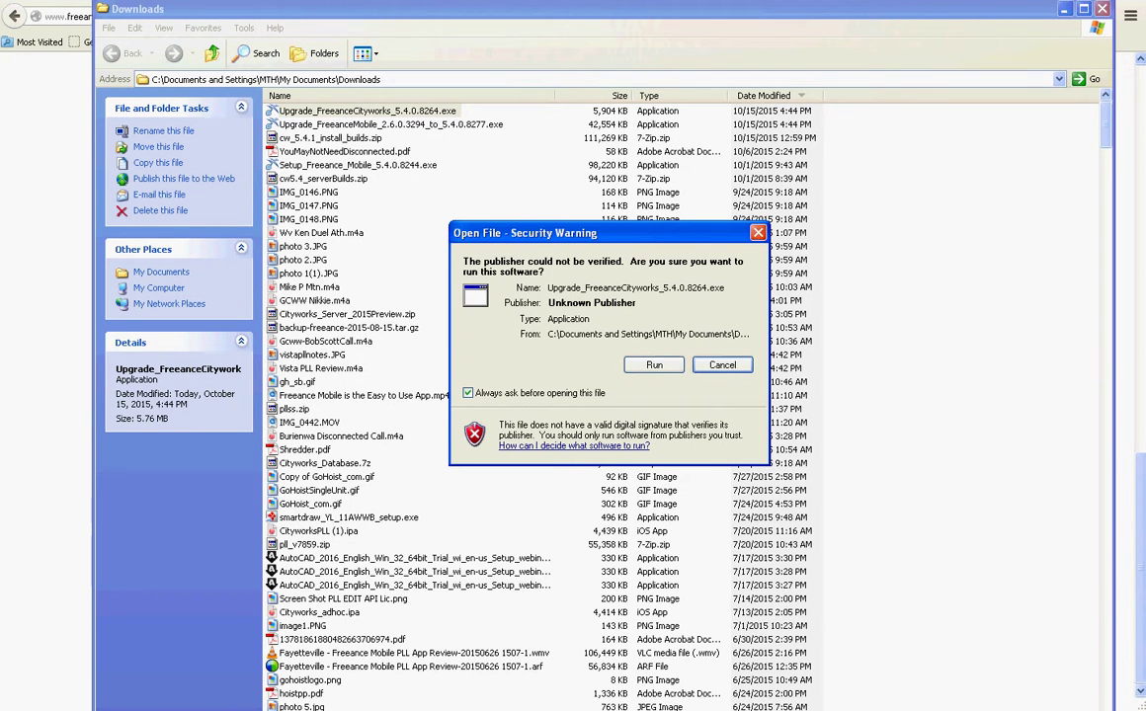
pyautogui.click(654, 365)
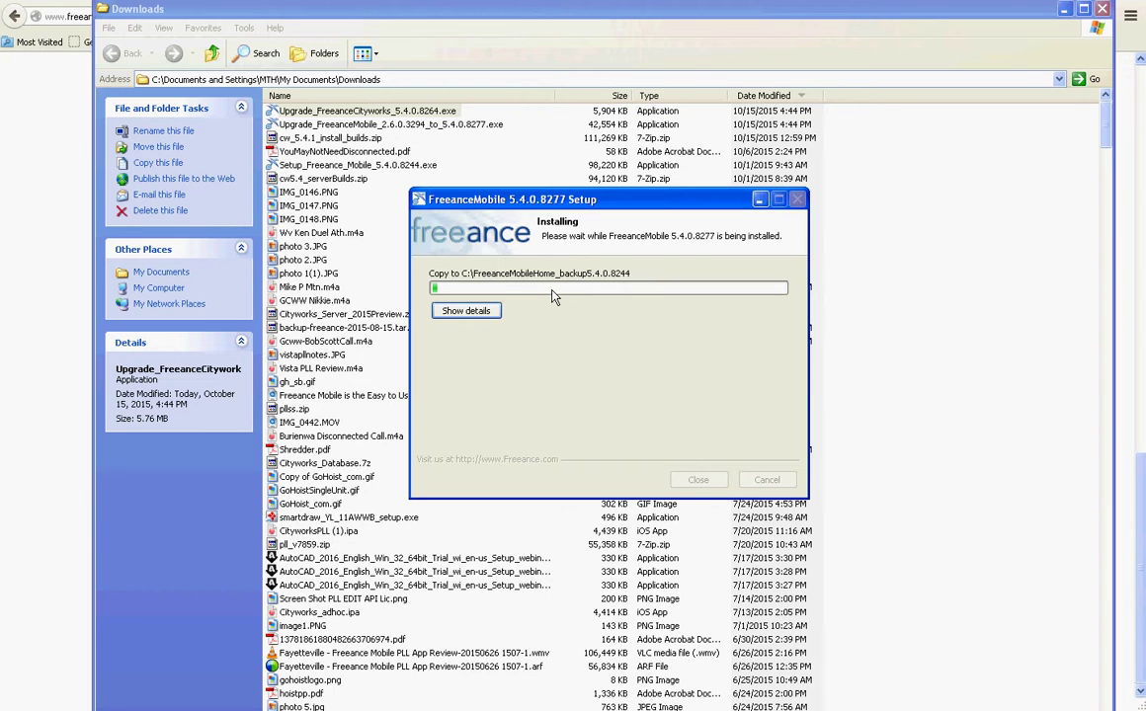
pyautogui.click(757, 201)
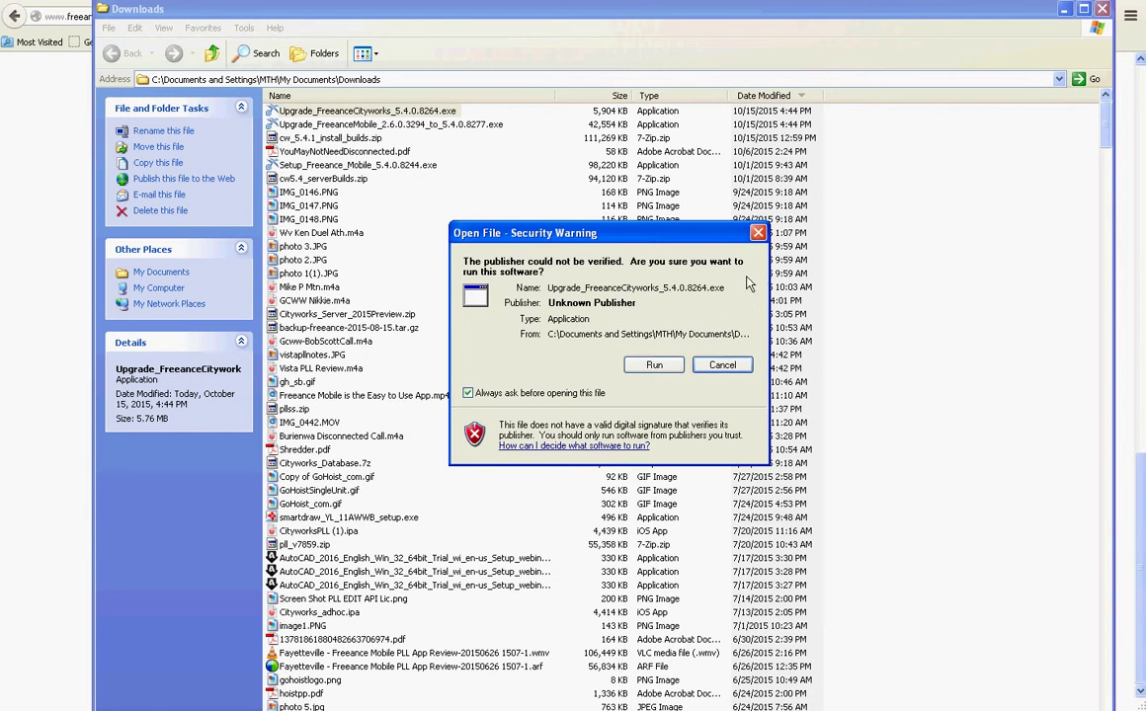
pyautogui.click(722, 365)
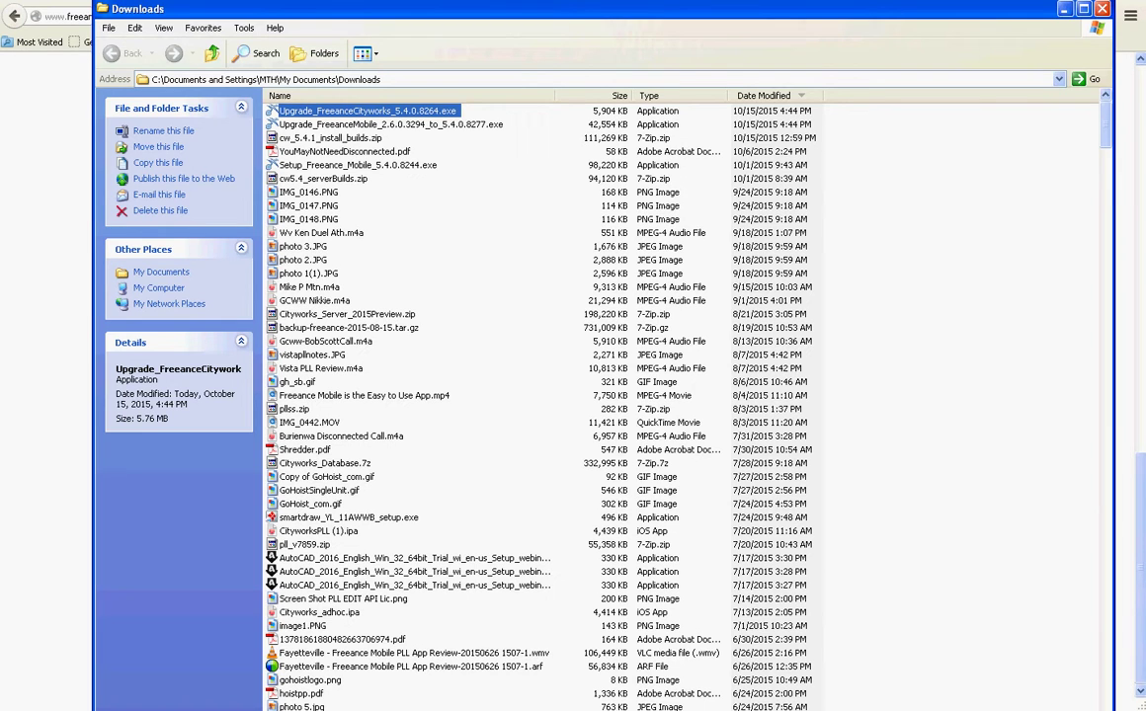
pyautogui.hotkey('alt', 'Tab')
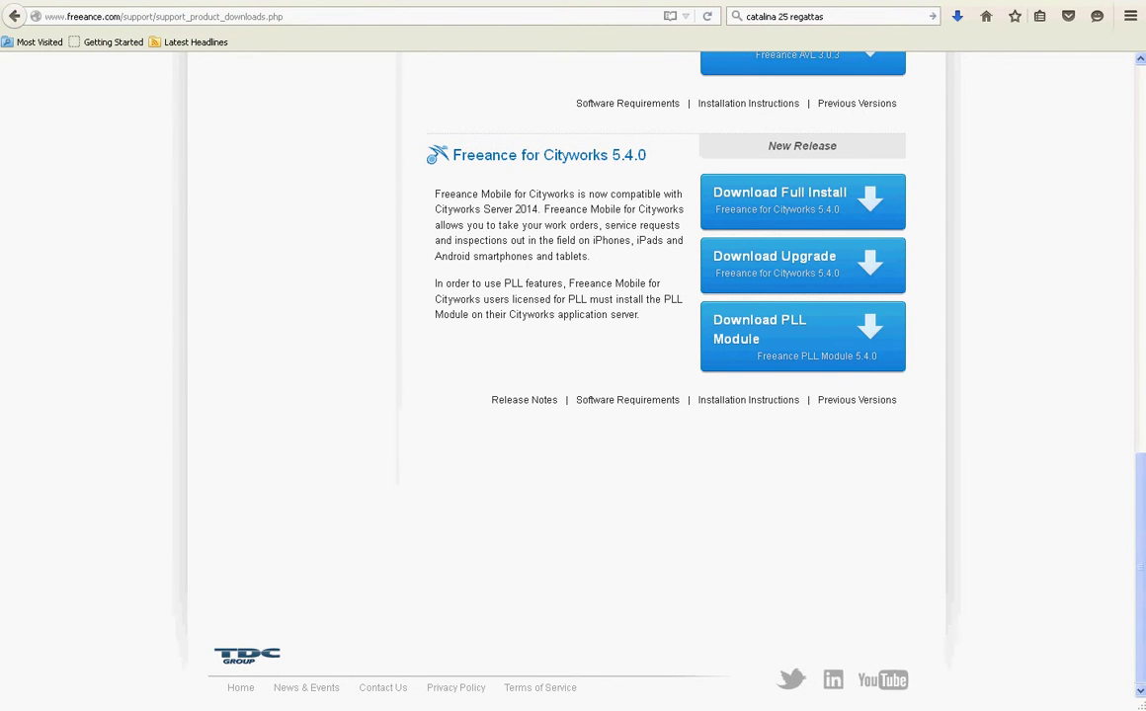
# - Load demo4.freeance.com/freeancemobile/config/ from the demo4 address suggestion
pyautogui.click(312, 17)
pyautogui.write('demo4.freeance.com/')
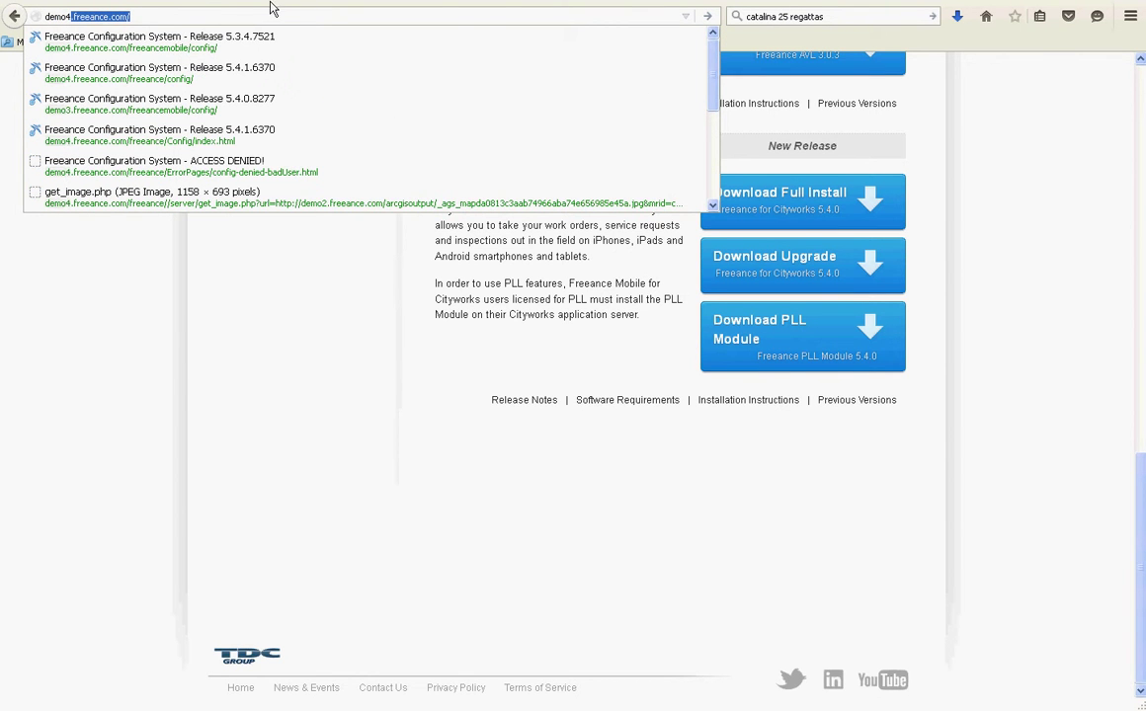
pyautogui.click(101, 42)
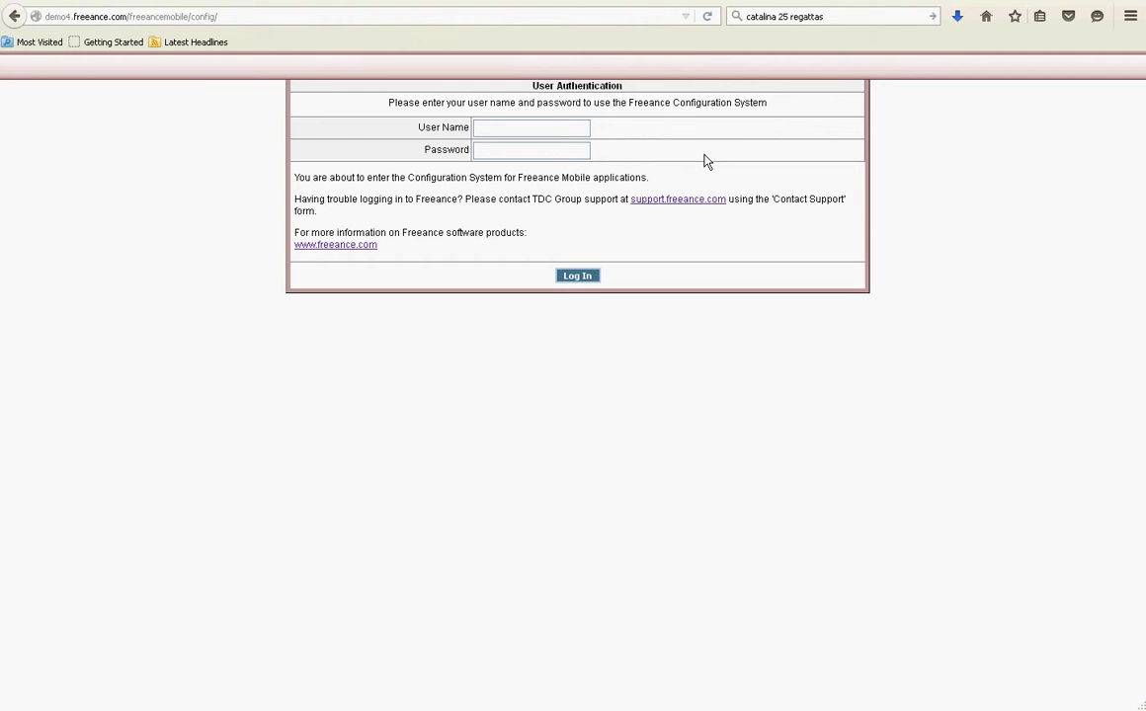
pyautogui.click(583, 17)
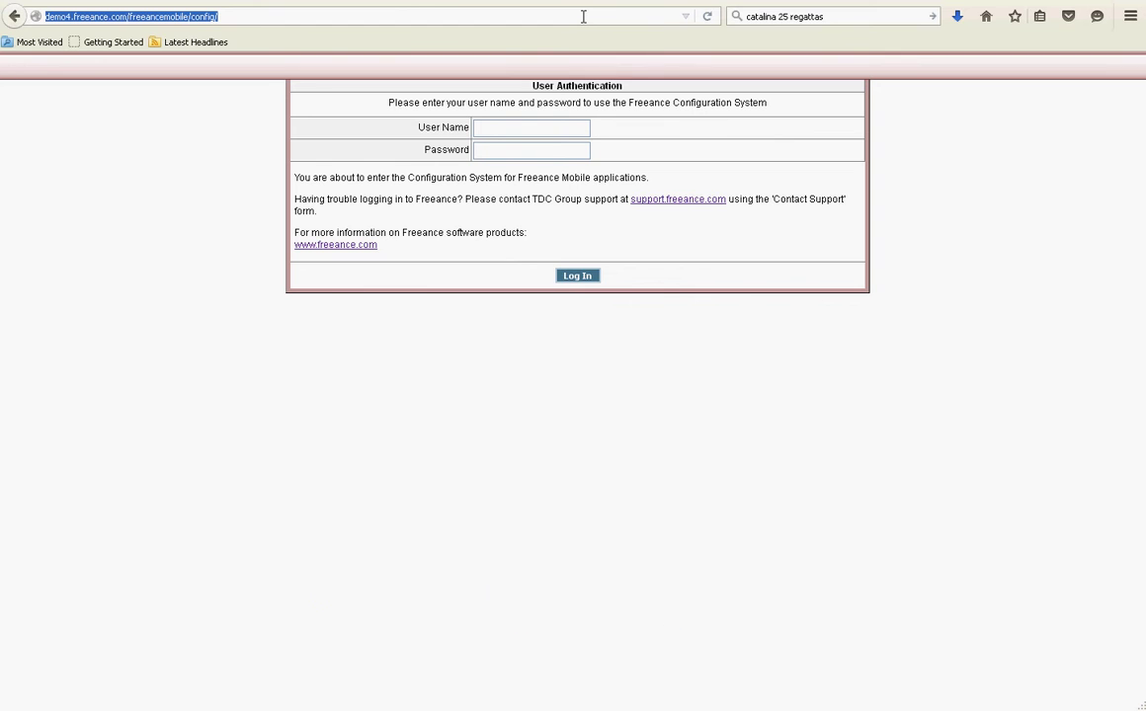
pyautogui.click(843, 14)
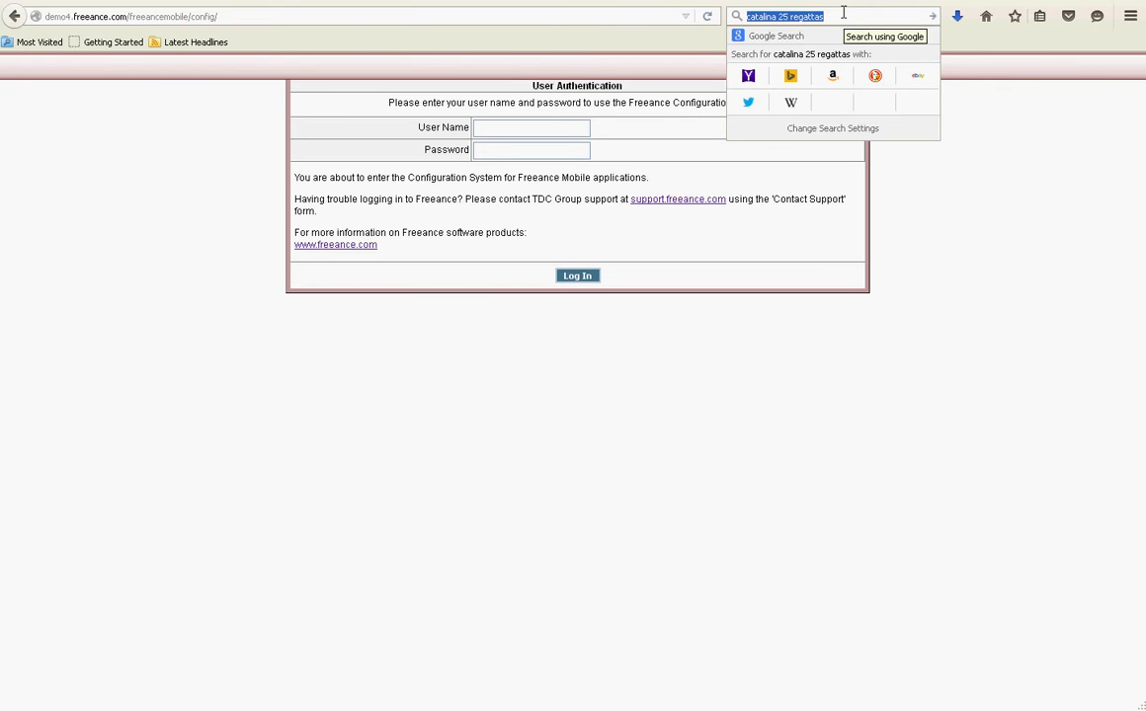
# - Search for 'freeance ios apps' and open the Freeance Mobile for Cityworks iTunes result
pyautogui.write('freeanc')
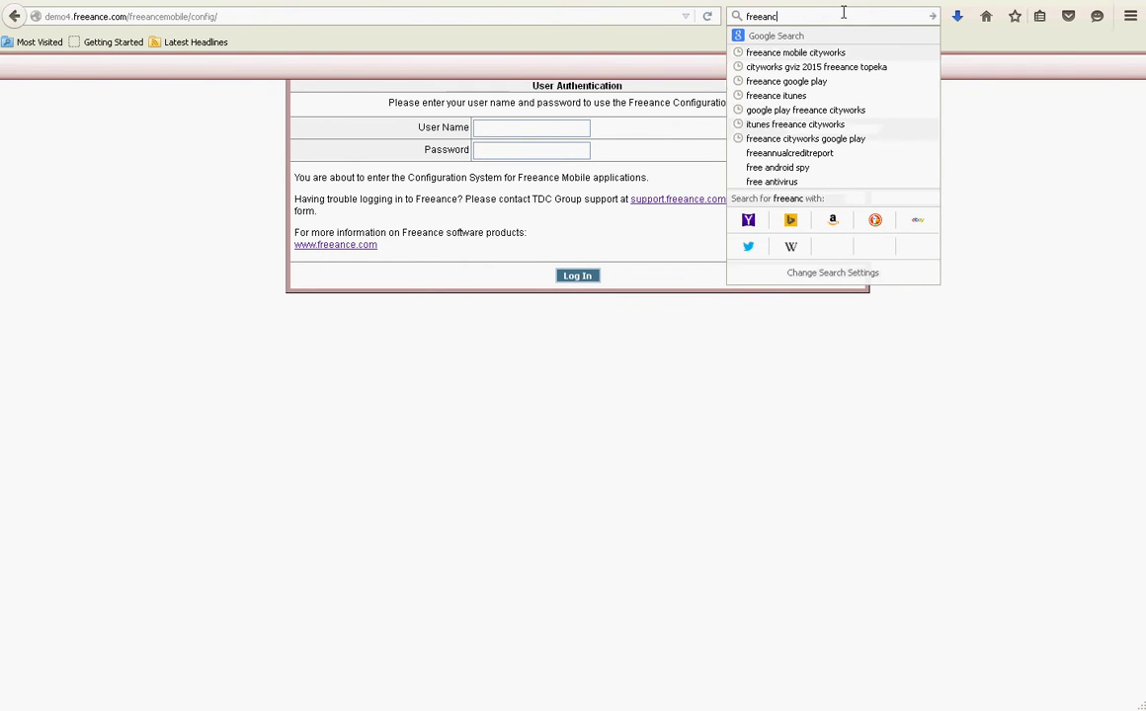
pyautogui.write('e ios apps')
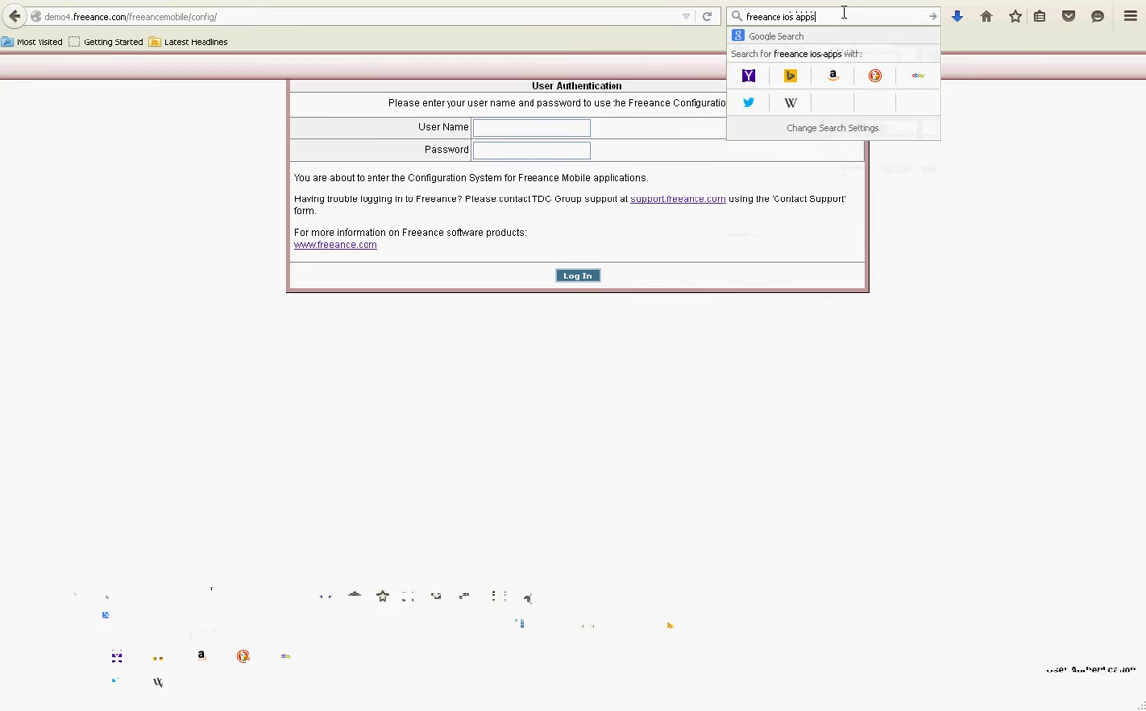
pyautogui.press('Return')
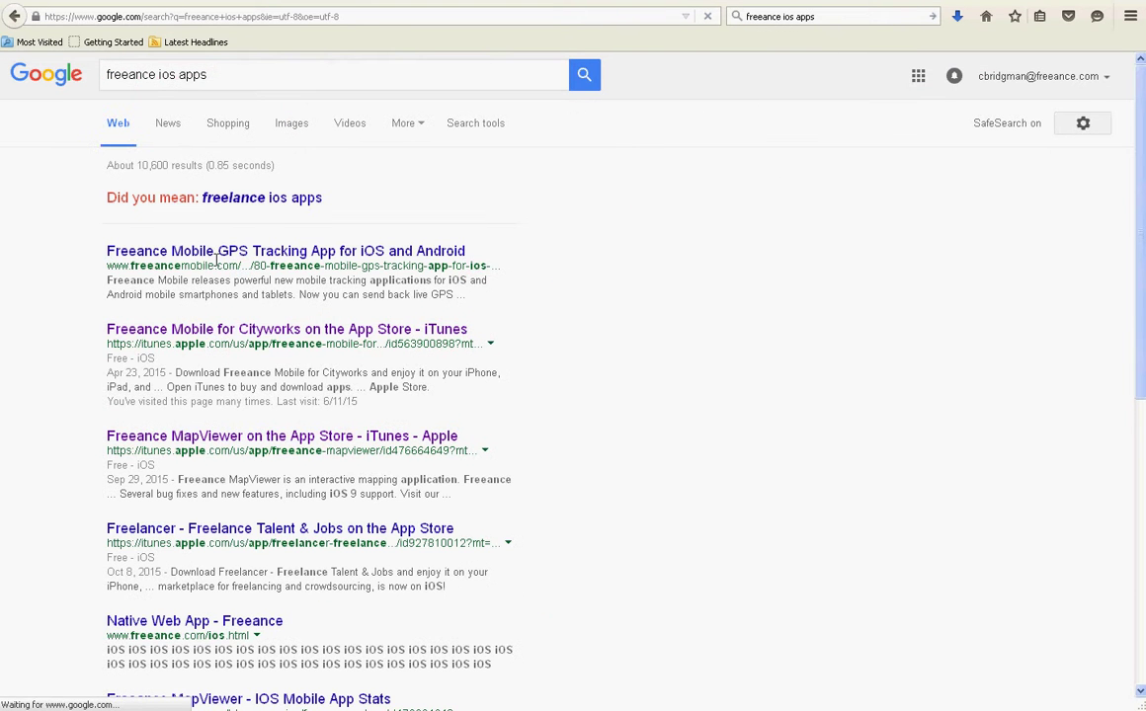
pyautogui.click(207, 334)
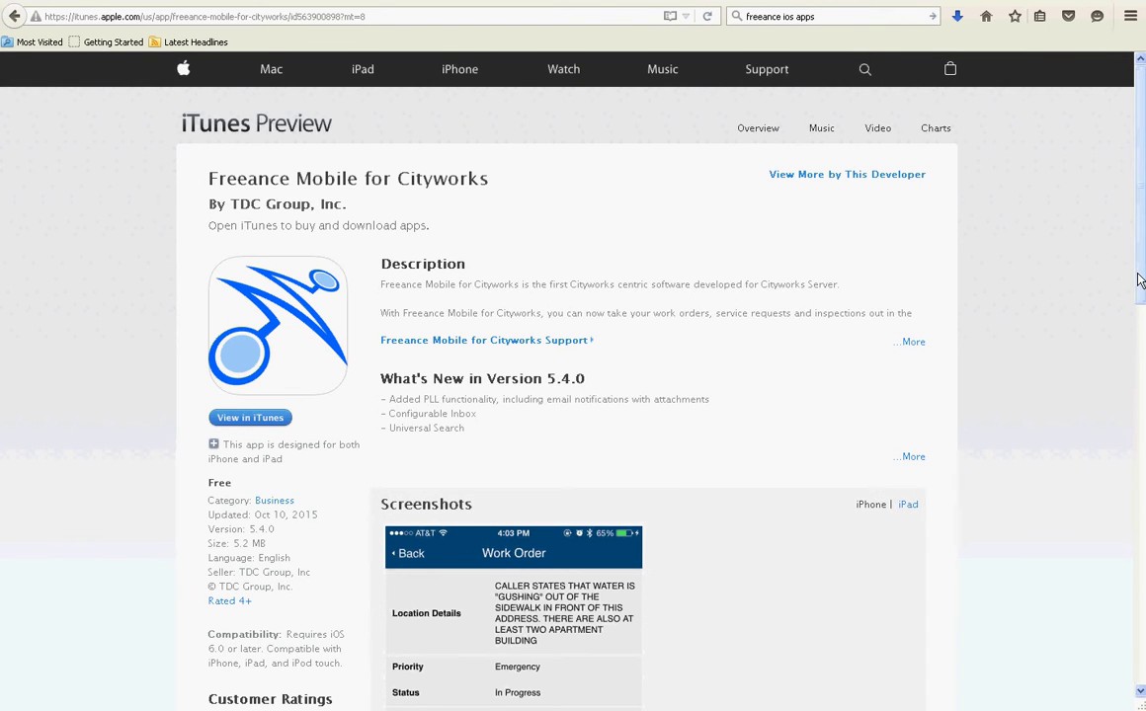
# - Scroll down and highlight version 5.4.0 in the What's New in Version heading
pyautogui.moveTo(1138, 280)
pyautogui.mouseDown()
pyautogui.moveTo(1130, 364)
pyautogui.moveTo(1133, 296)
pyautogui.mouseUp()
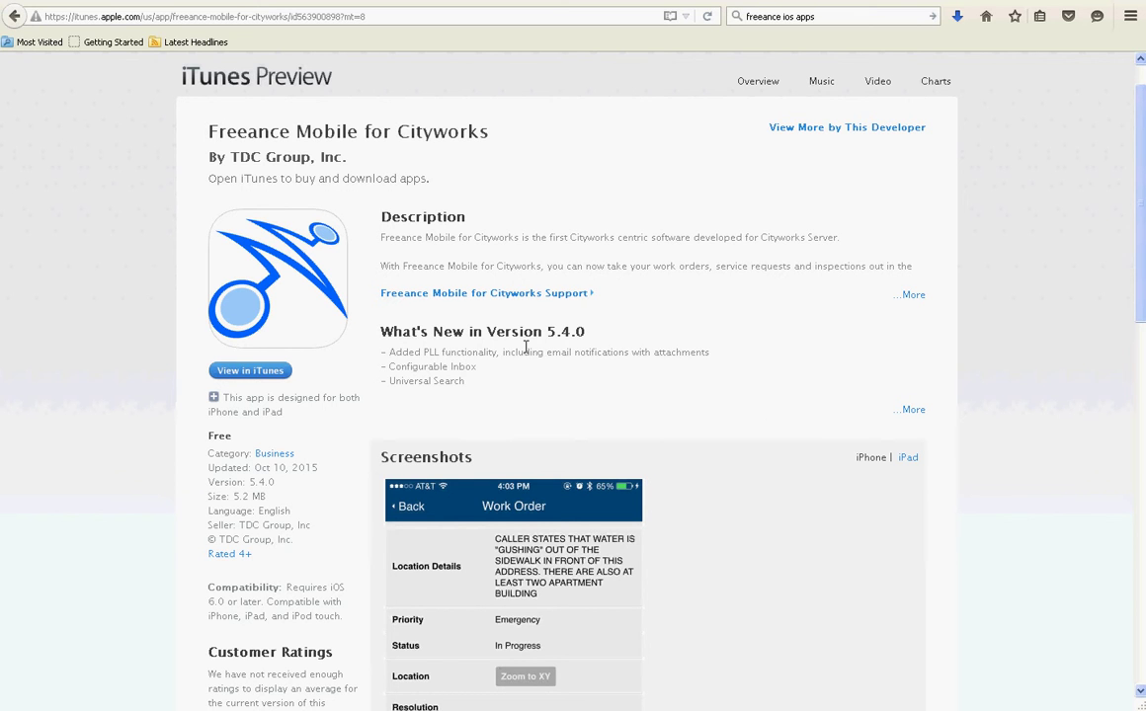
pyautogui.moveTo(548, 332); pyautogui.dragTo(610, 336)
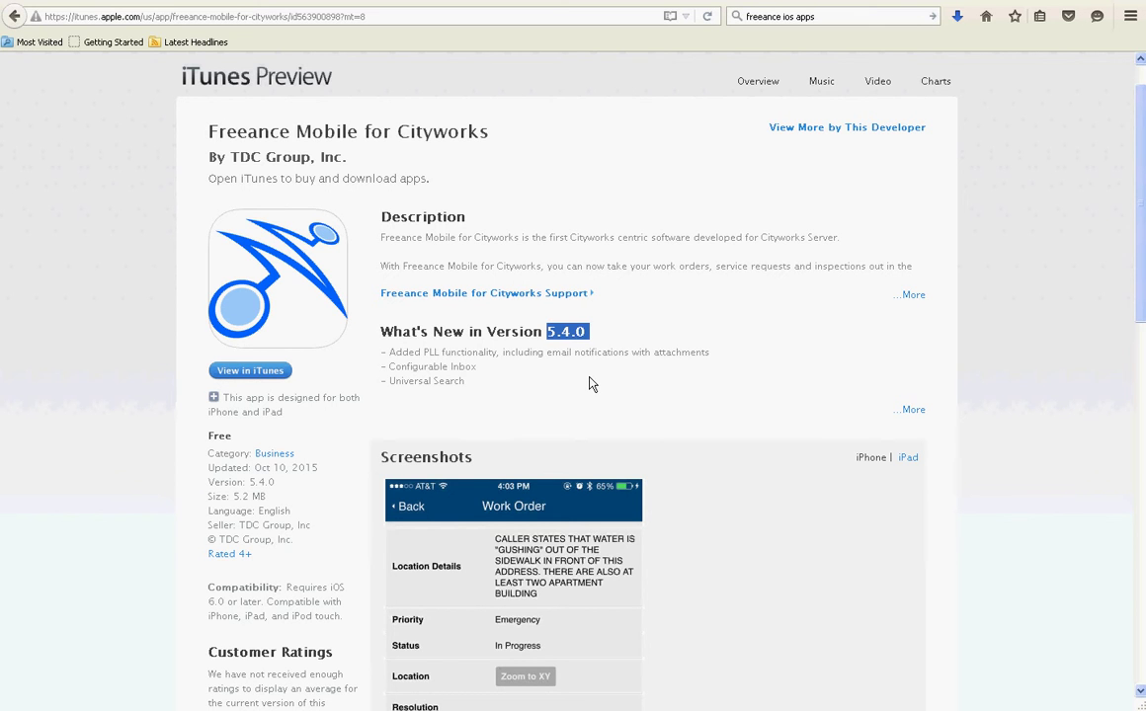